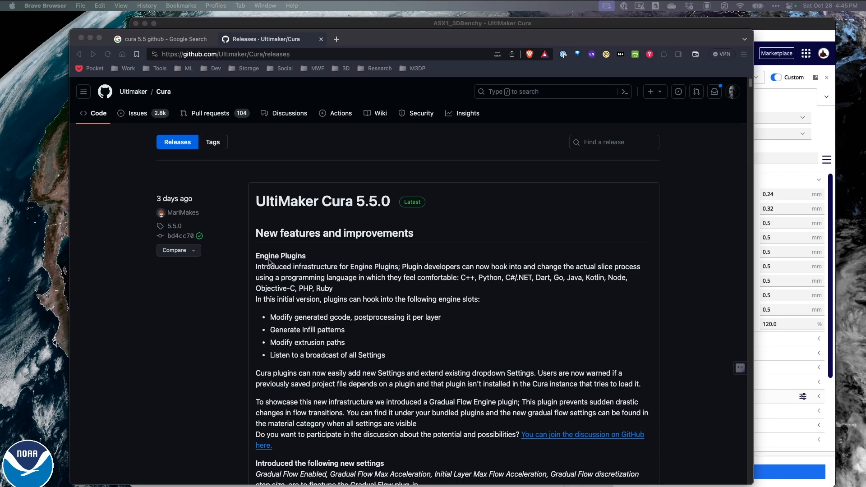
Review the Engine Plugins section of the Cura 5.5.0 release notes, highlighting the programming languages and the Gradual Flow Engine plugin.
left_click(451, 282)
left_click_drag(460, 278, 334, 285)
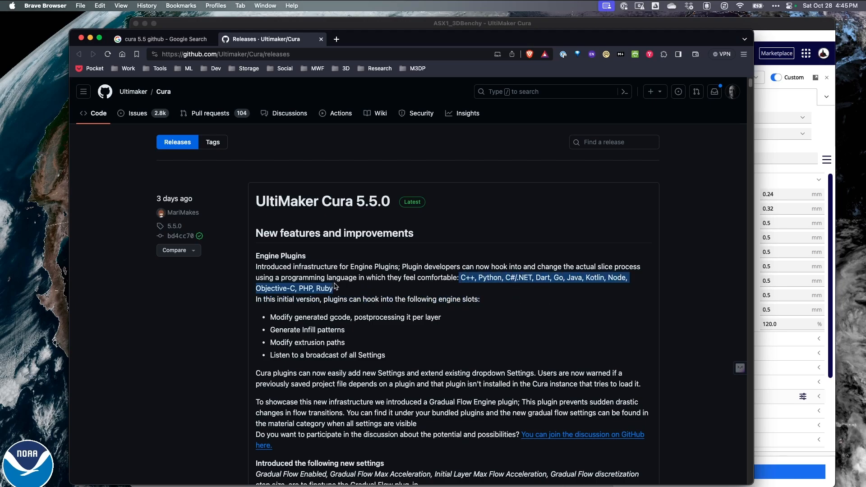
left_click(526, 299)
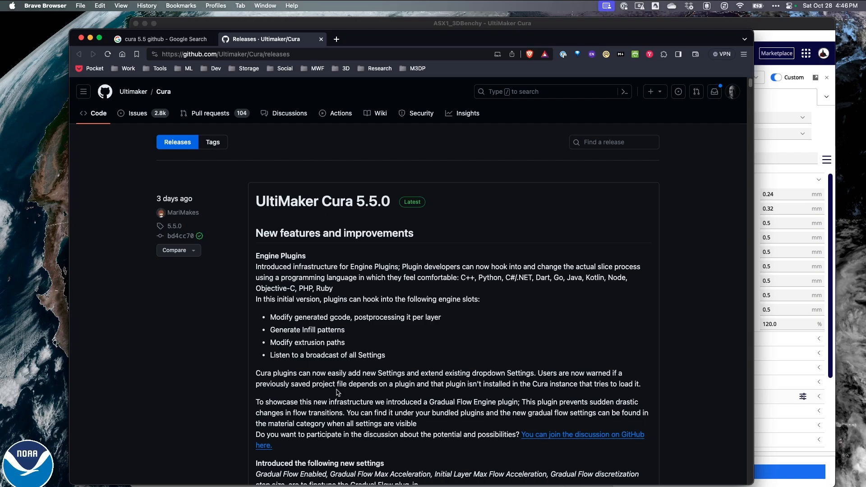
scroll(338, 393, "down", 5)
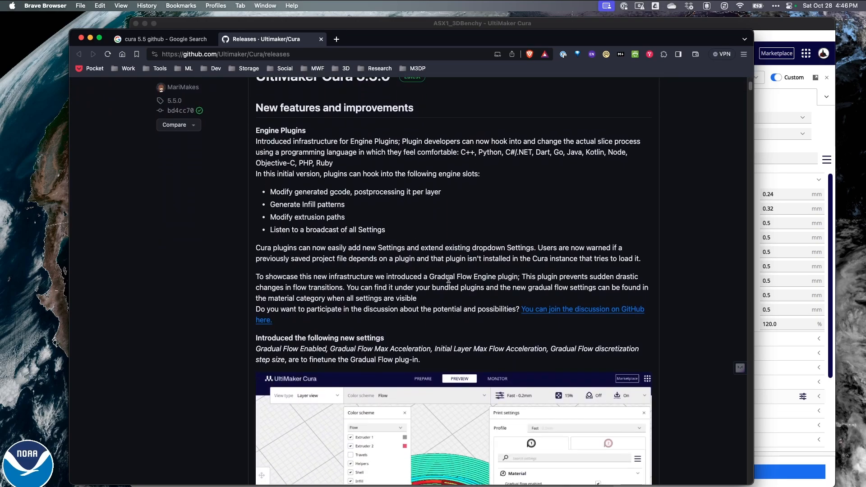
left_click_drag(430, 277, 513, 279)
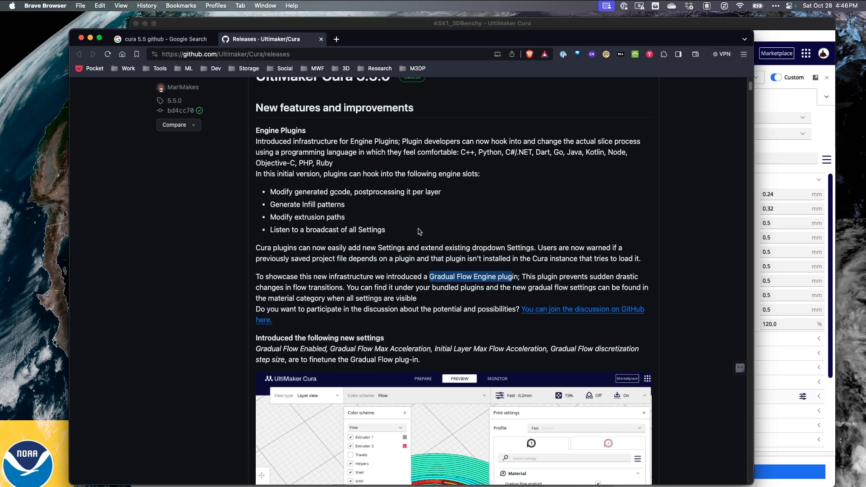
Switch to UltiMaker Cura and collapse all print setting categories.
left_click(827, 95)
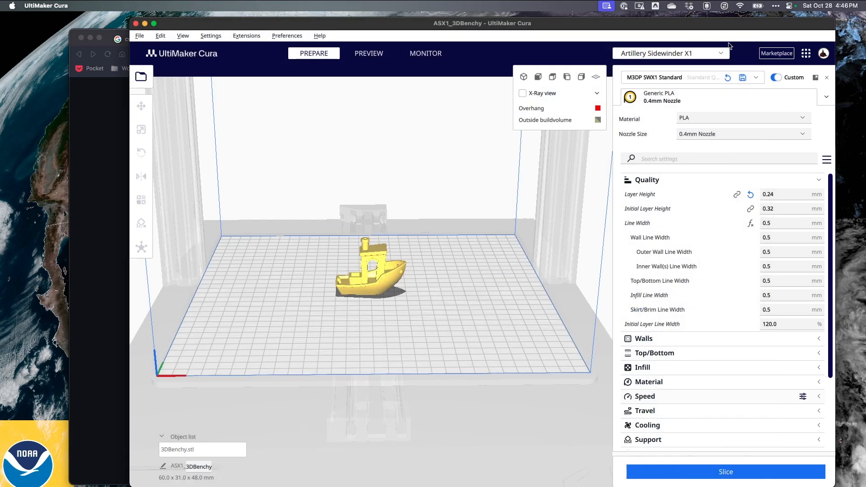
left_click(827, 162)
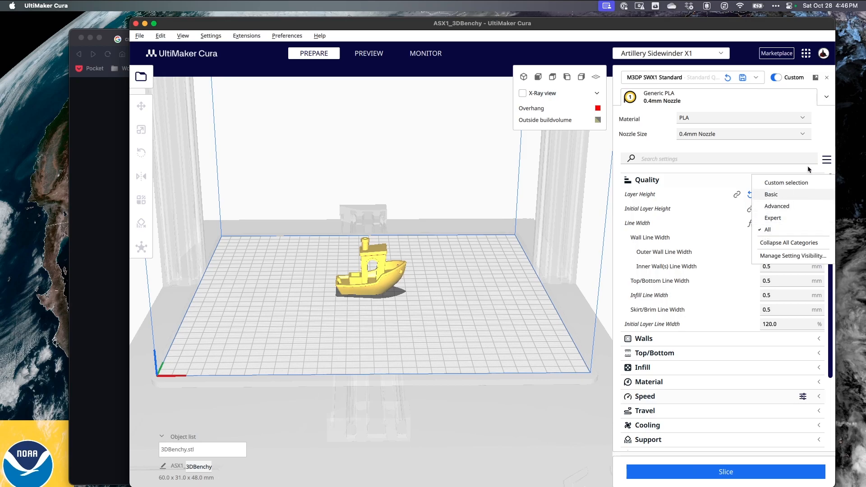
left_click(821, 136)
left_click(817, 183)
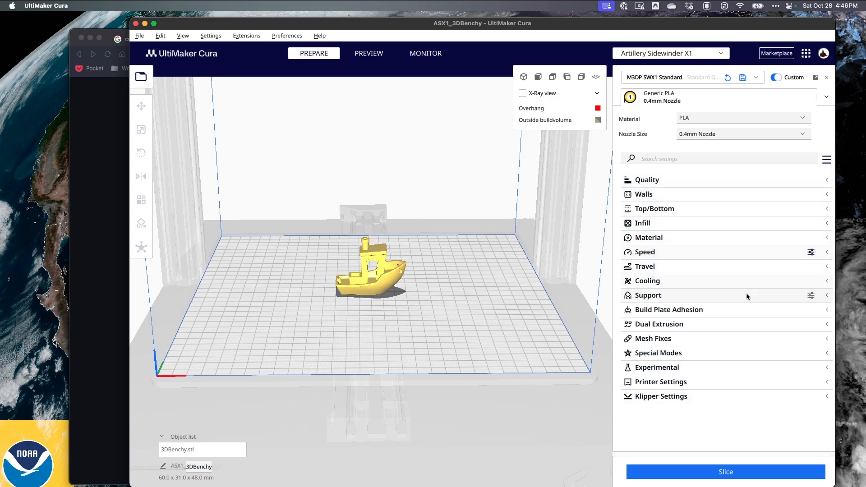
Enable gradual flow in the Material settings and slice the boat model.
left_click(826, 238)
scroll(756, 299, "down", 5)
scroll(750, 308, "down", 5)
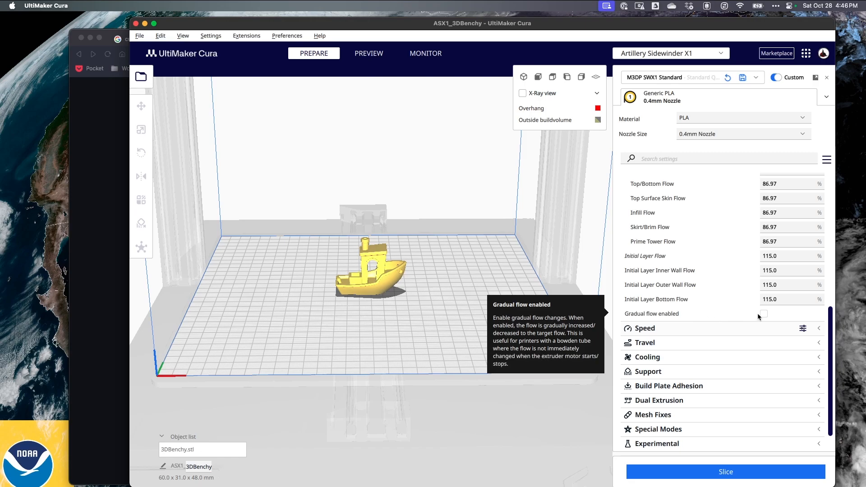
left_click(763, 313)
scroll(728, 320, "down", 3)
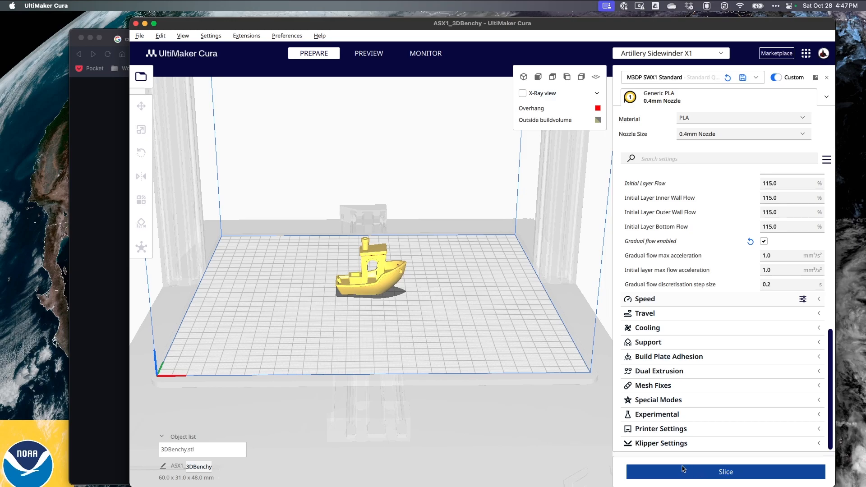
left_click(695, 471)
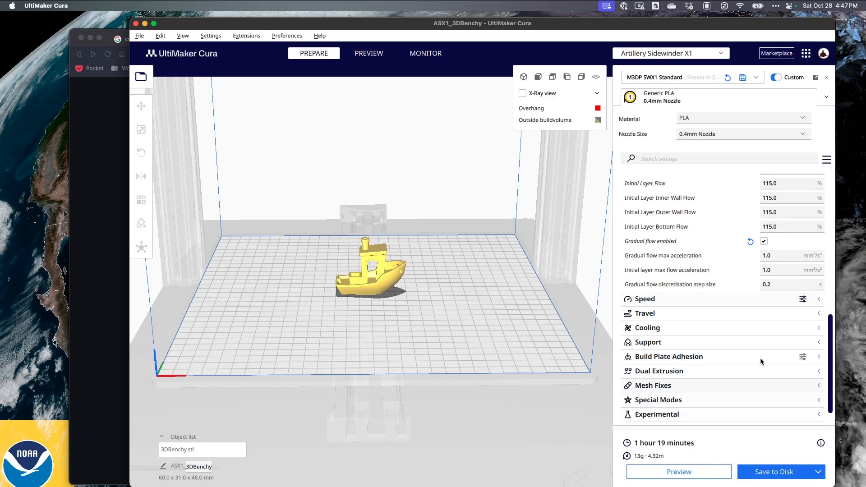
Slice the boat model with gradual flow disabled for comparison, restoring the gradual flow option at the end.
left_click(763, 242)
left_click(753, 472)
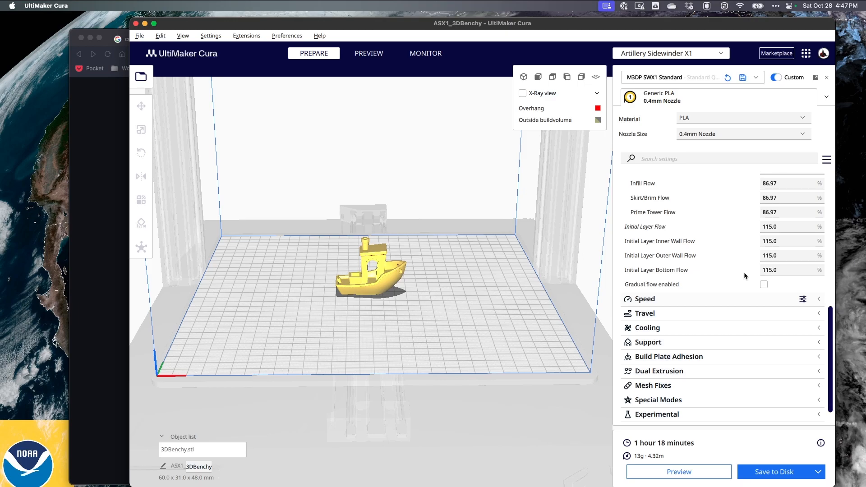
left_click(764, 282)
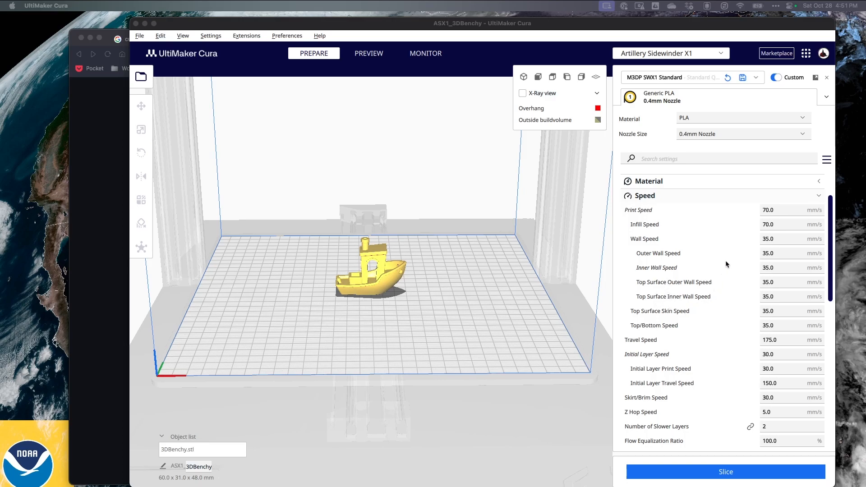
Review the Top/Bottom settings, including the descriptions of Top Surface Skin Line Directions and Small Top/Bottom On Surface.
left_click(755, 208)
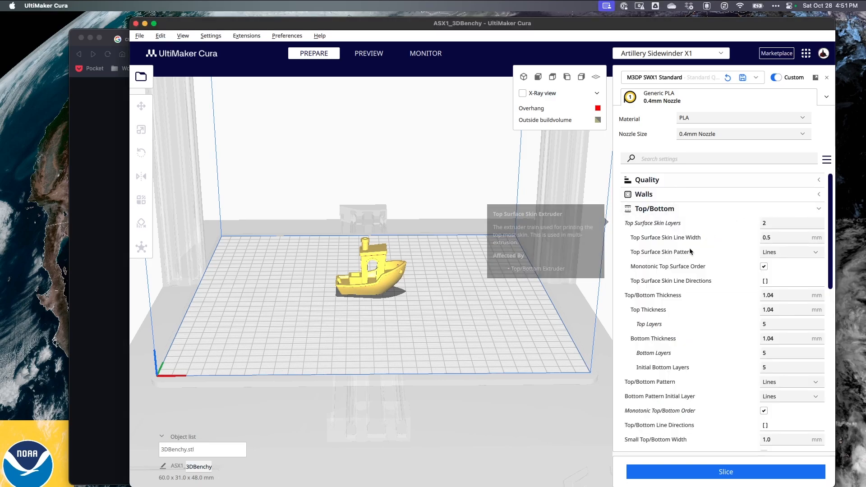
mouse_move(644, 284)
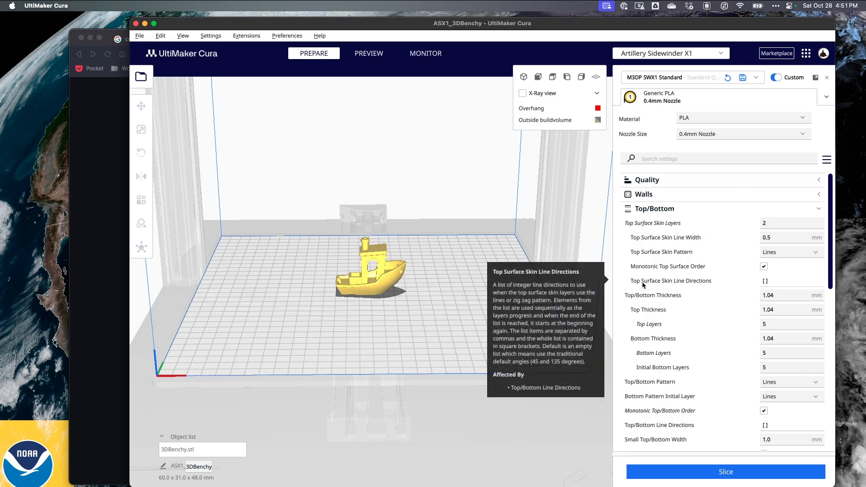
scroll(654, 299, "down", 5)
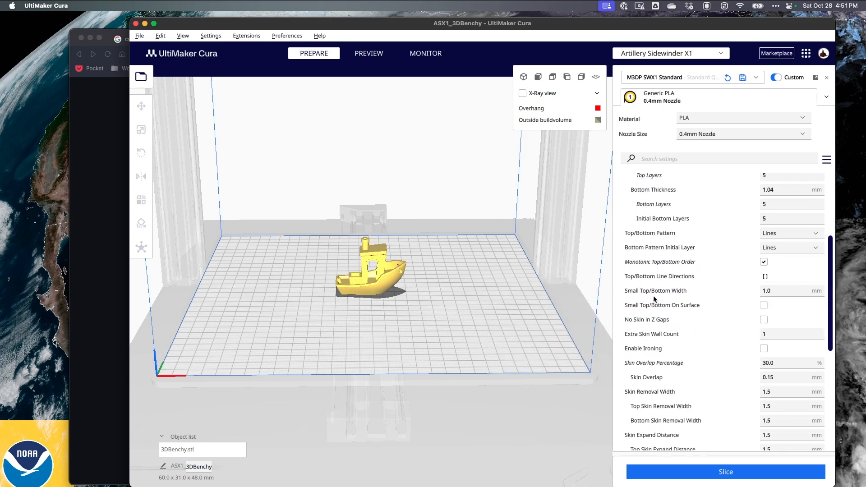
mouse_move(642, 306)
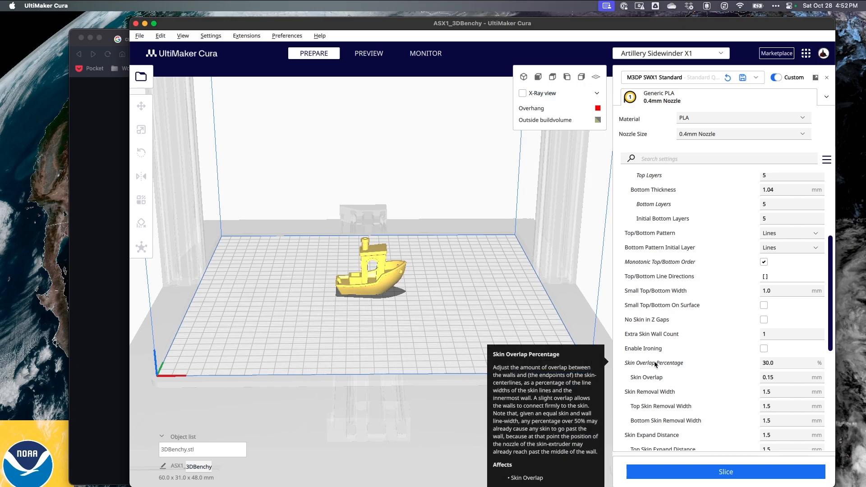
scroll(658, 361, "down", 5)
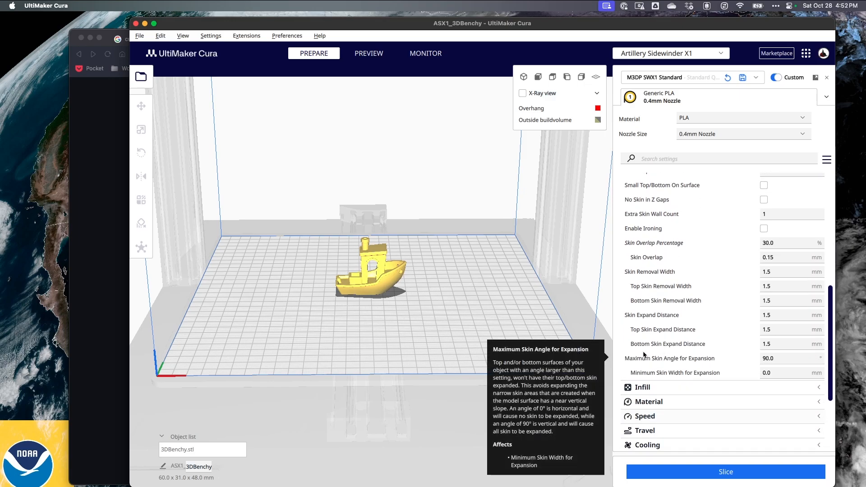
scroll(658, 356, "up", 4)
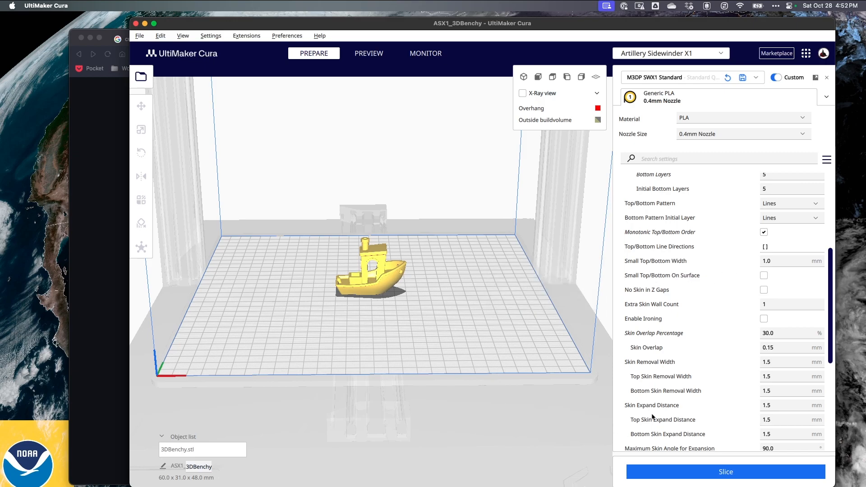
Disable Group Outer Walls in the Experimental settings and slice the boat model.
scroll(679, 357, "down", 8)
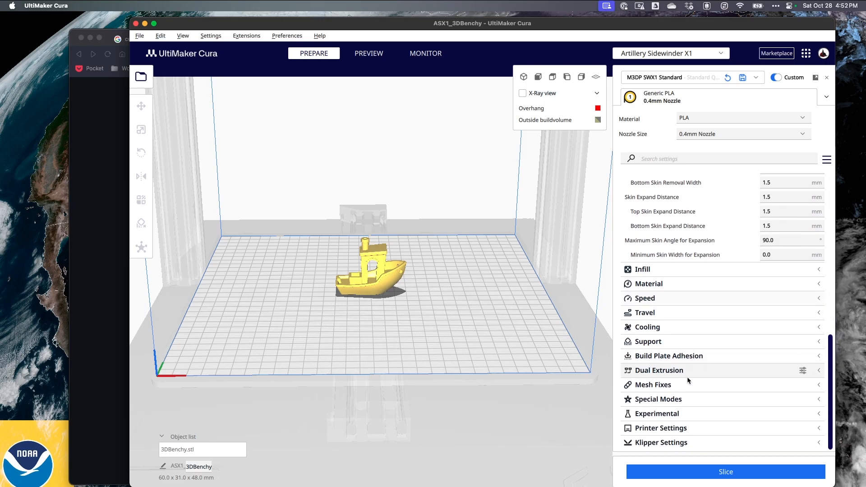
left_click(819, 414)
scroll(798, 412, "down", 5)
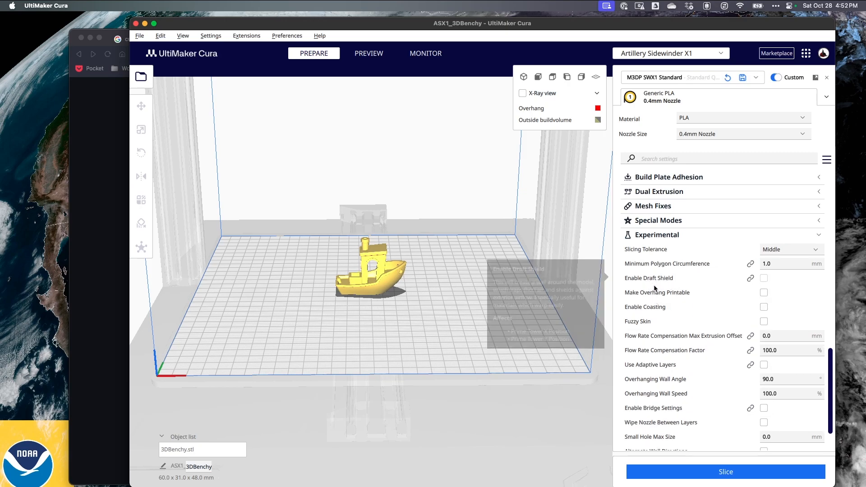
scroll(656, 298, "down", 3)
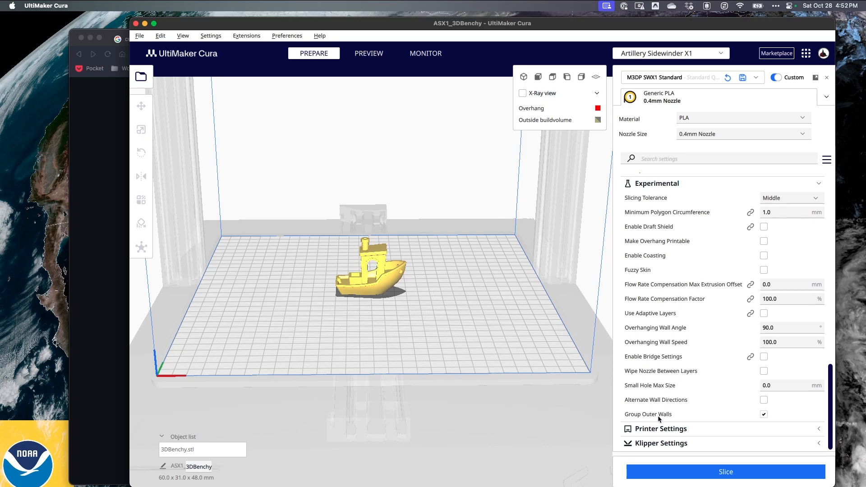
mouse_move(623, 415)
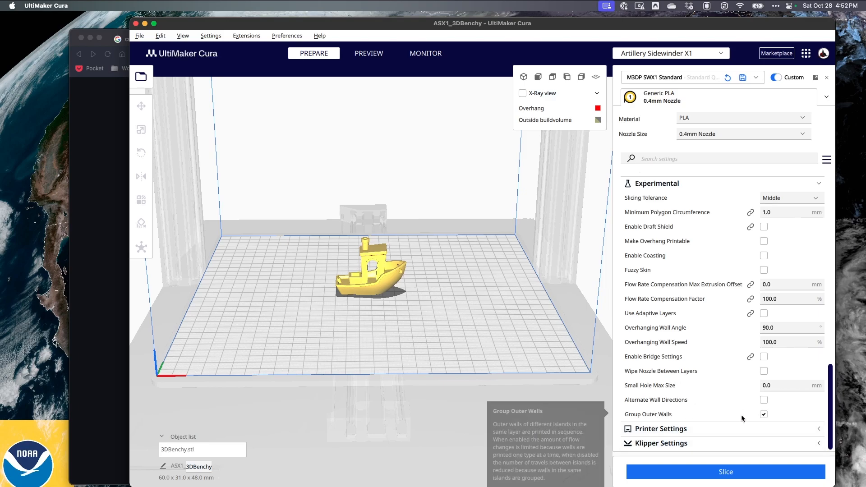
left_click(762, 414)
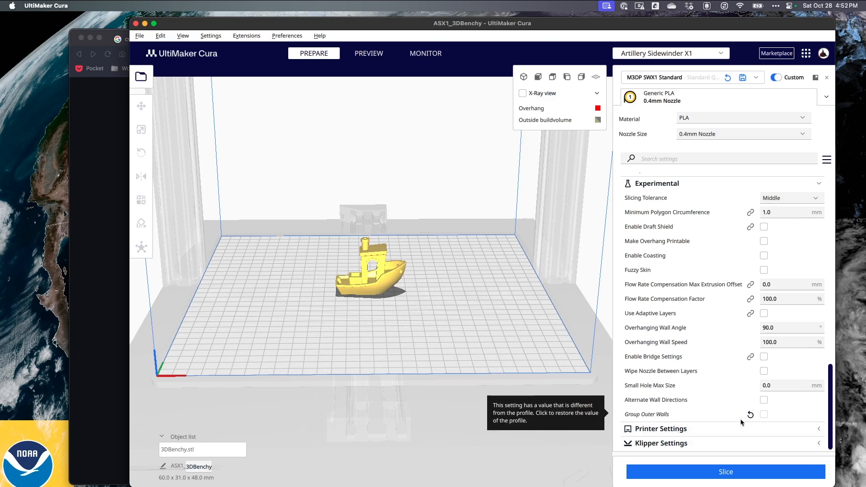
left_click(723, 472)
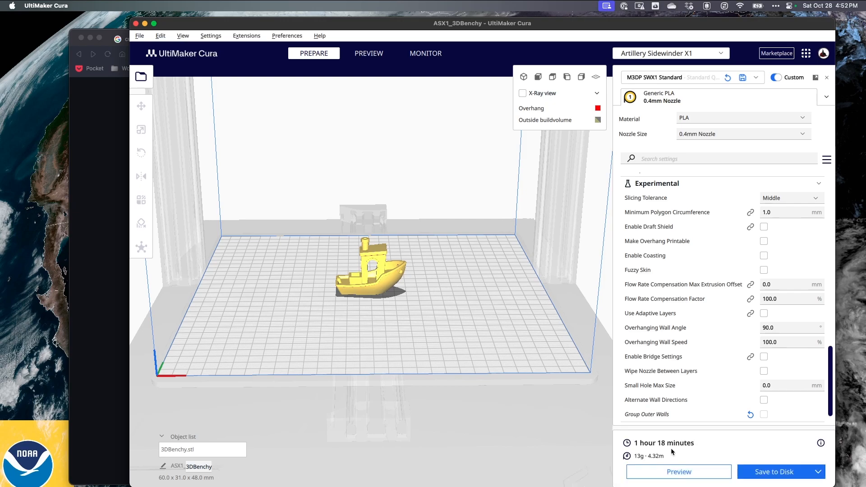
Re-enable Group Outer Walls and slice the boat model again.
left_click(763, 414)
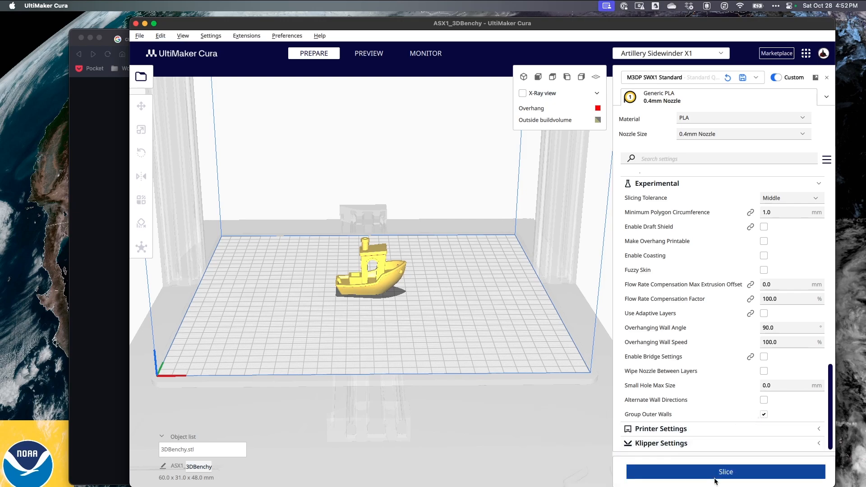
left_click(717, 474)
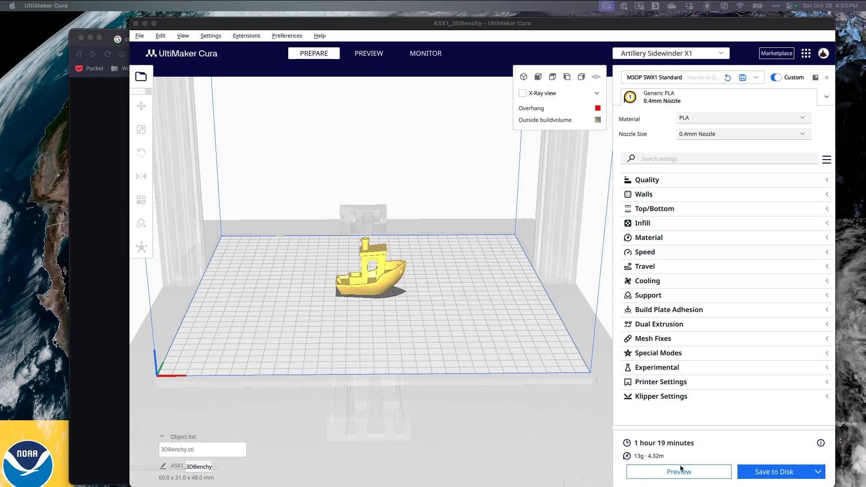
Examine the Fluid Motion settings and their descriptions in the Mesh Fixes category.
left_click(825, 339)
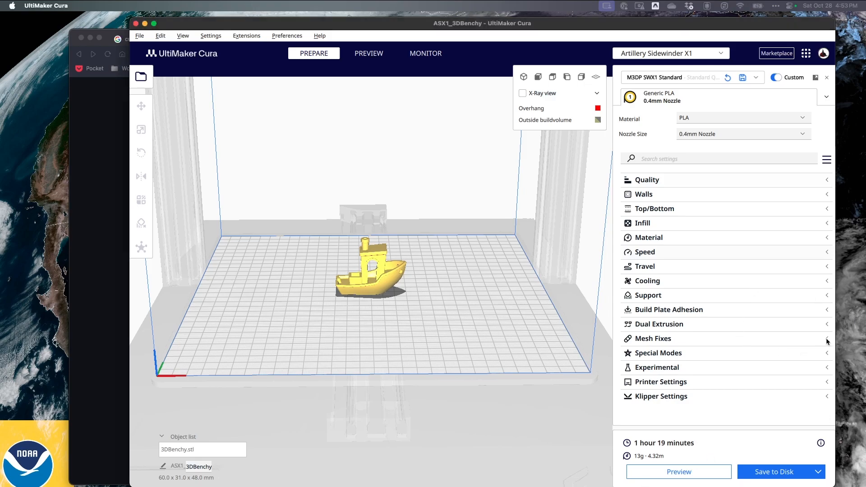
scroll(762, 358, "down", 3)
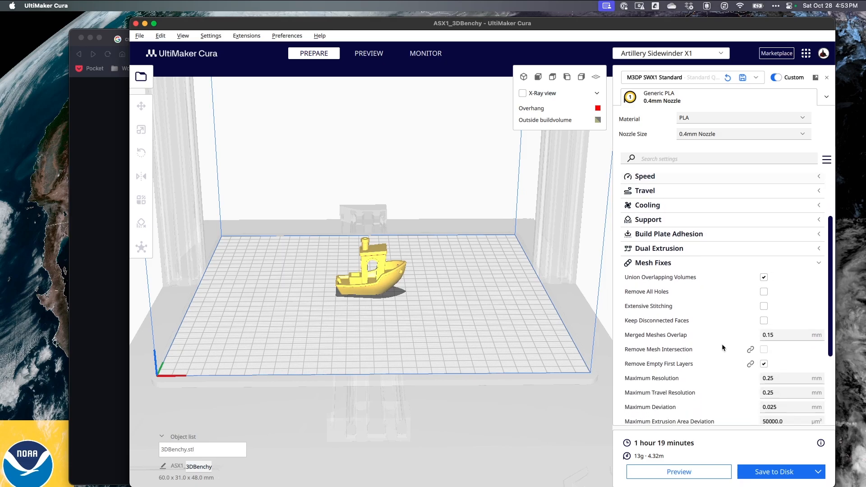
scroll(721, 344, "down", 3)
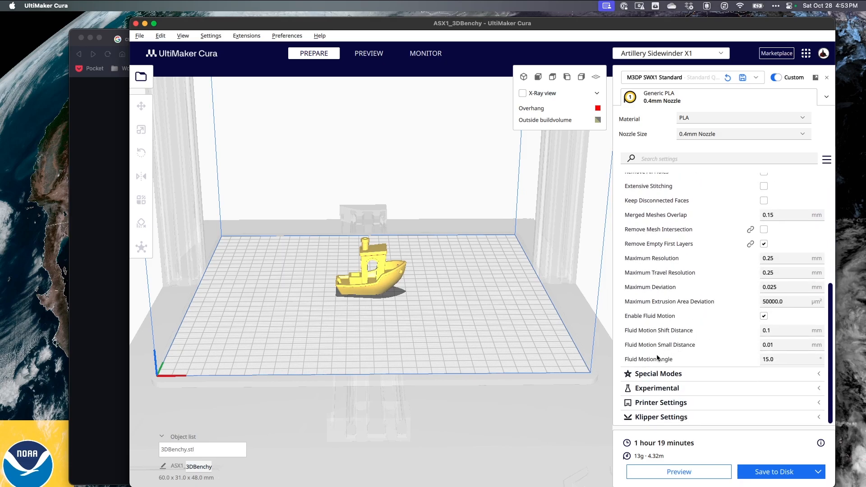
mouse_move(726, 317)
mouse_move(659, 341)
mouse_move(662, 318)
Multiply the boat model with five copies without grid placement, inspect the layout from above, and undo the multiplication.
left_click(376, 273)
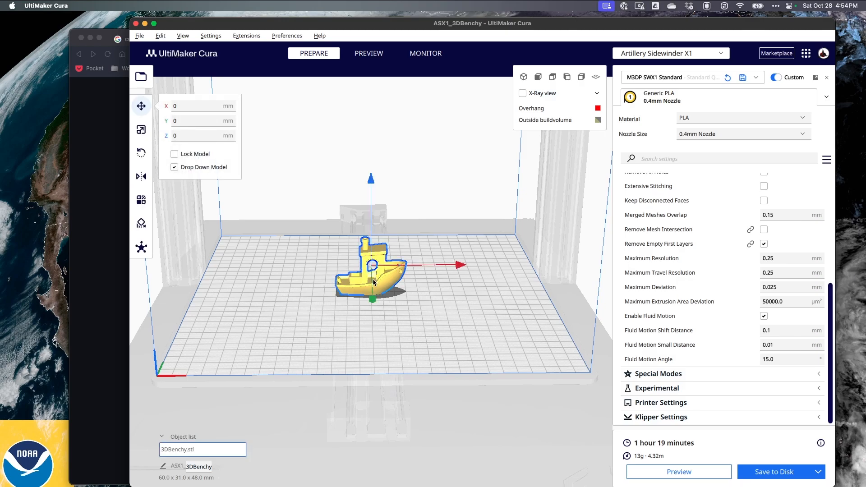
right_click(373, 280)
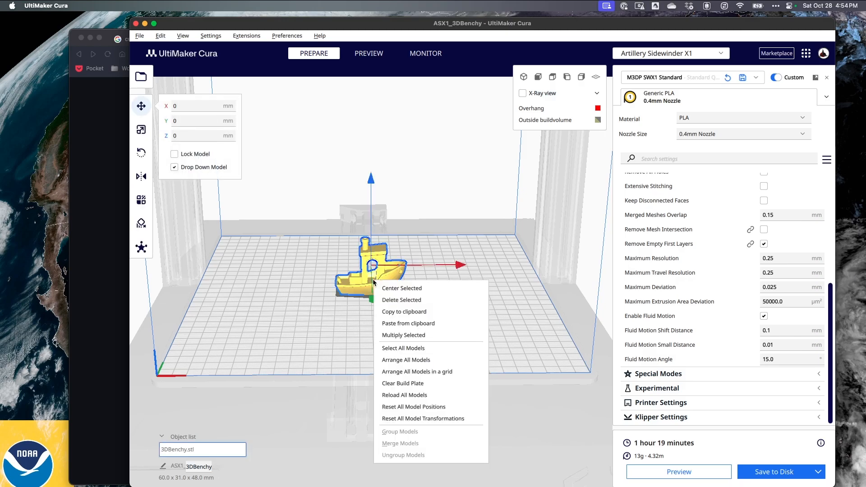
left_click(395, 336)
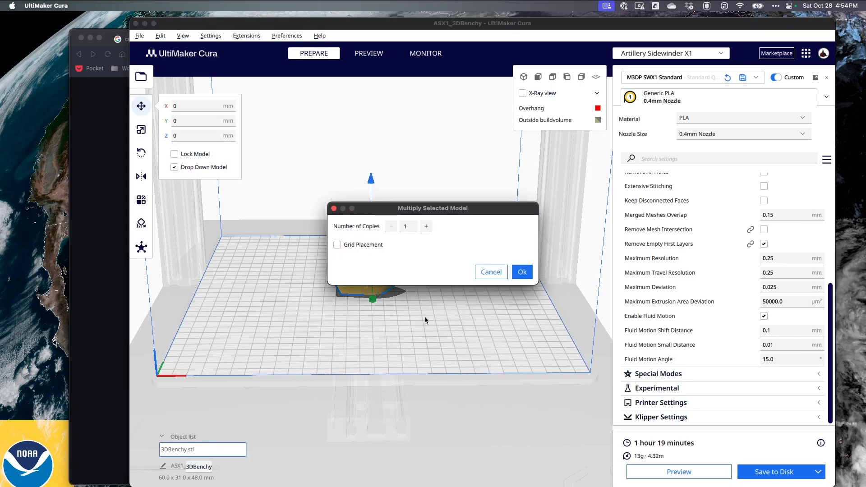
left_click(425, 227)
left_click(520, 272)
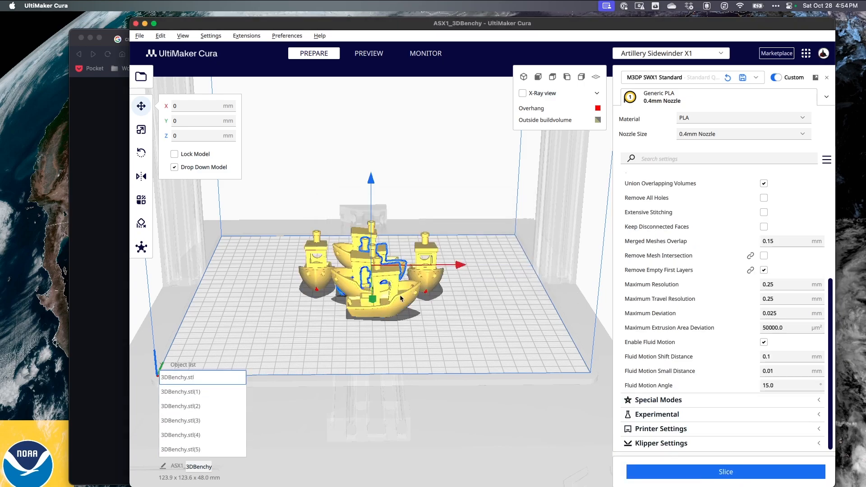
right_click_drag(428, 299, 426, 369)
key("super+z")
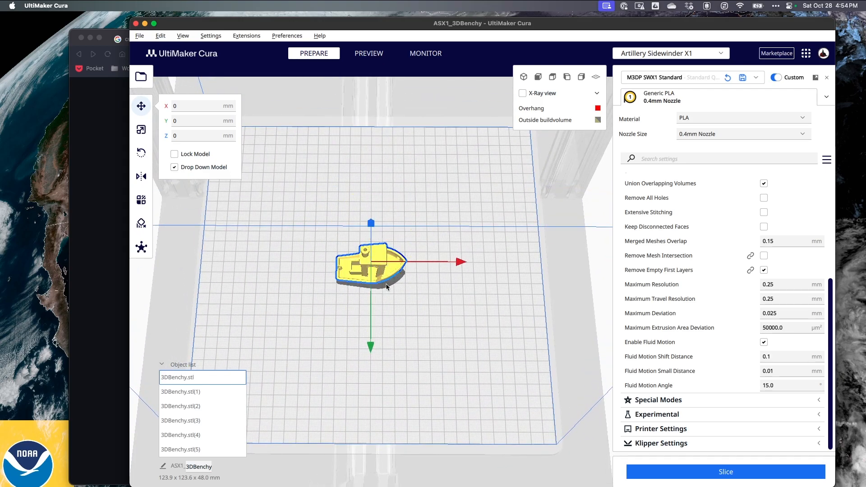
Multiply the boat model with five copies using grid placement and inspect the arrangement on the build plate.
right_click(382, 270)
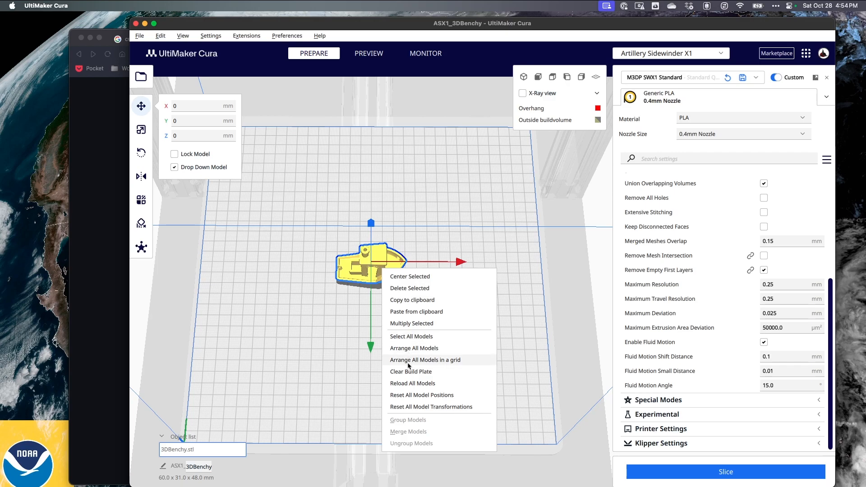
left_click(414, 327)
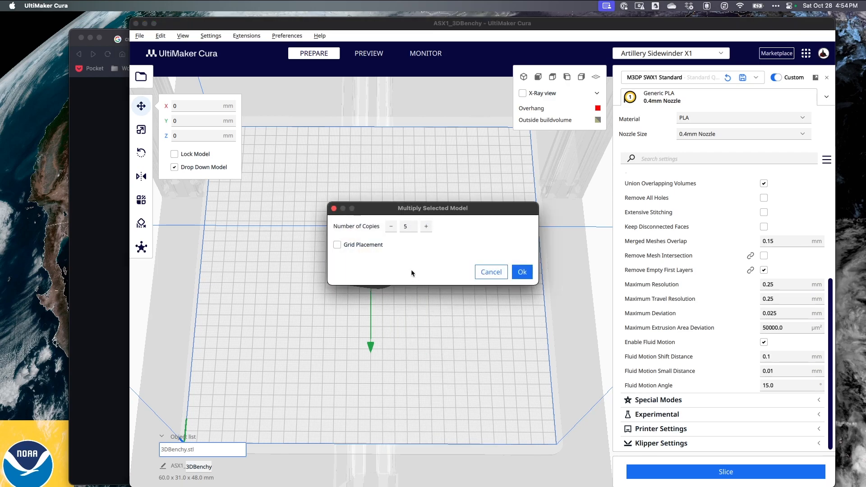
left_click(521, 271)
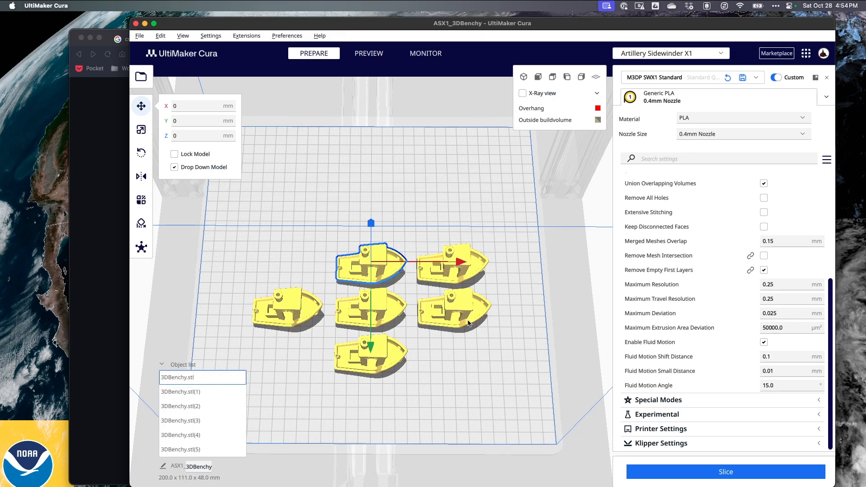
right_click_drag(419, 360, 410, 345)
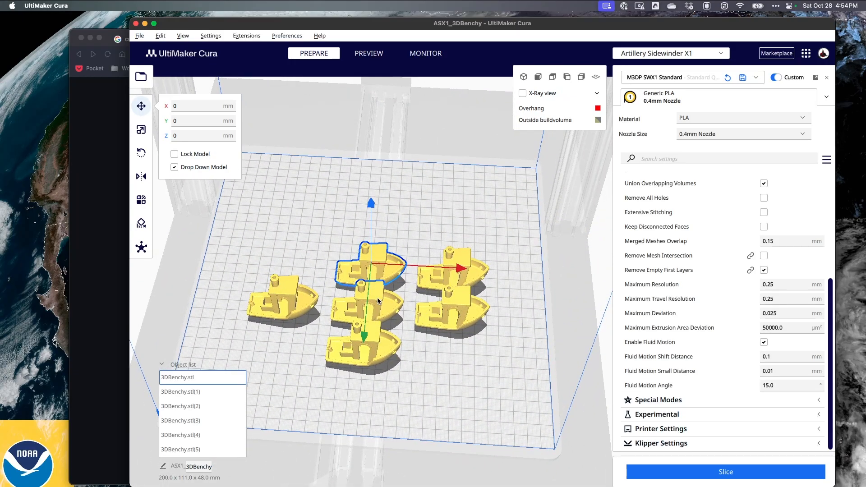
right_click_drag(412, 376, 427, 395)
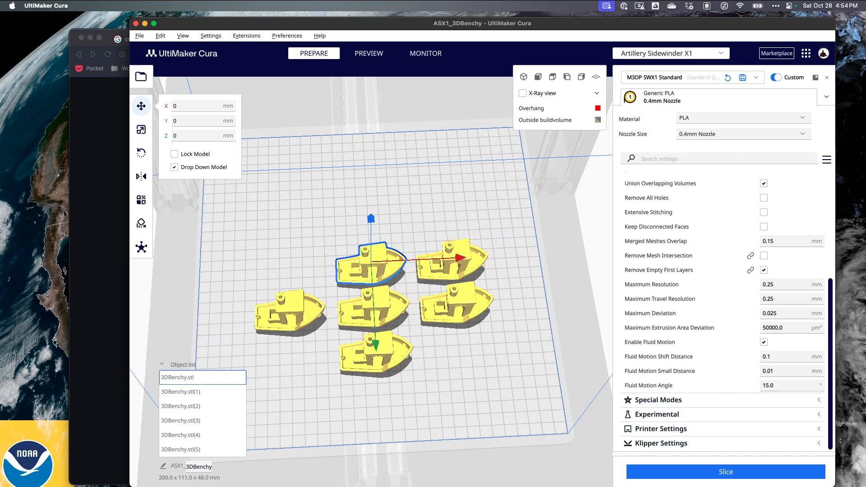